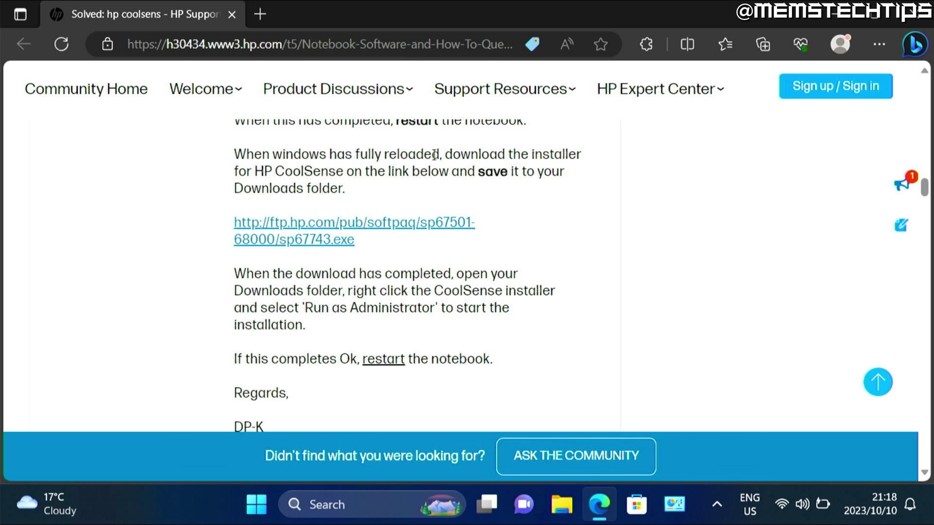
Download sp67743.exe in Edge, keep it despite the insecure-download warning, and launch it.
{"action": "left_click", "coordinate": [325, 232]}
{"action": "mouse_move", "coordinate": [577, 116]}
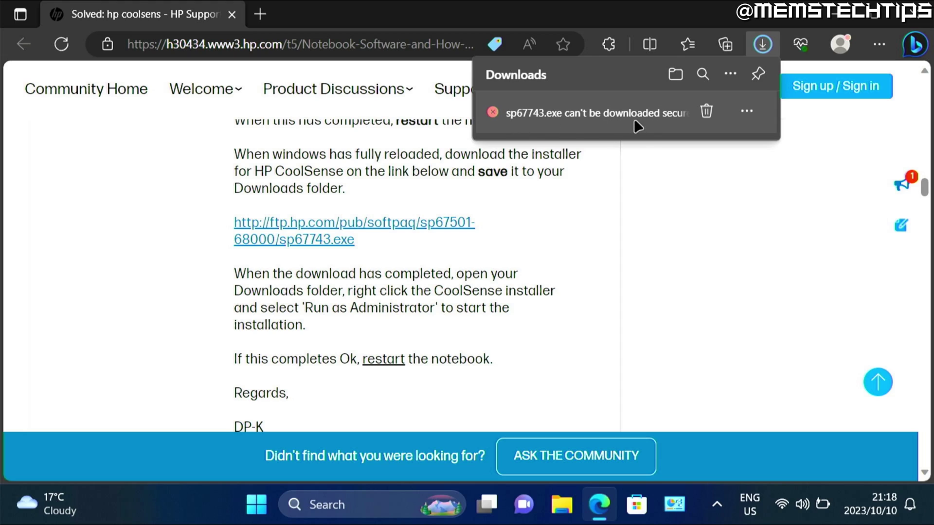
{"action": "left_click", "coordinate": [747, 111]}
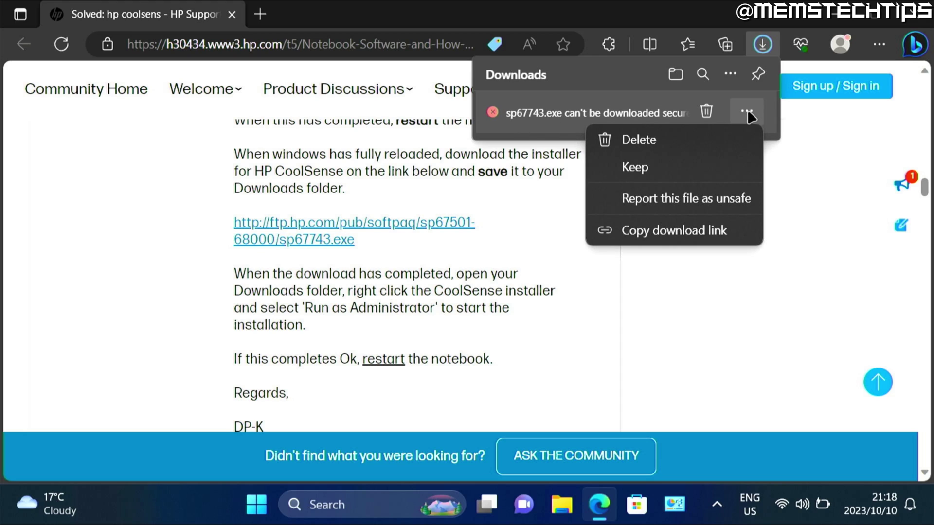
{"action": "left_click", "coordinate": [675, 170]}
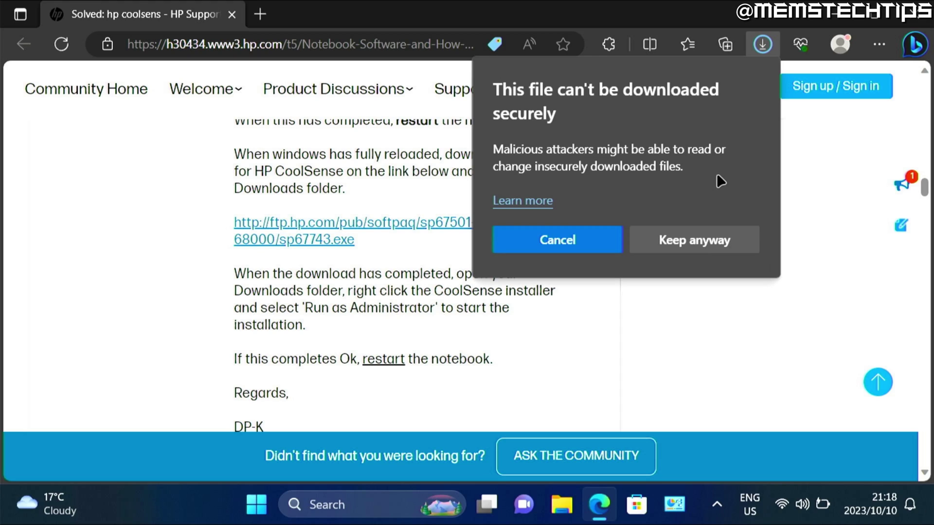
{"action": "left_click", "coordinate": [735, 247]}
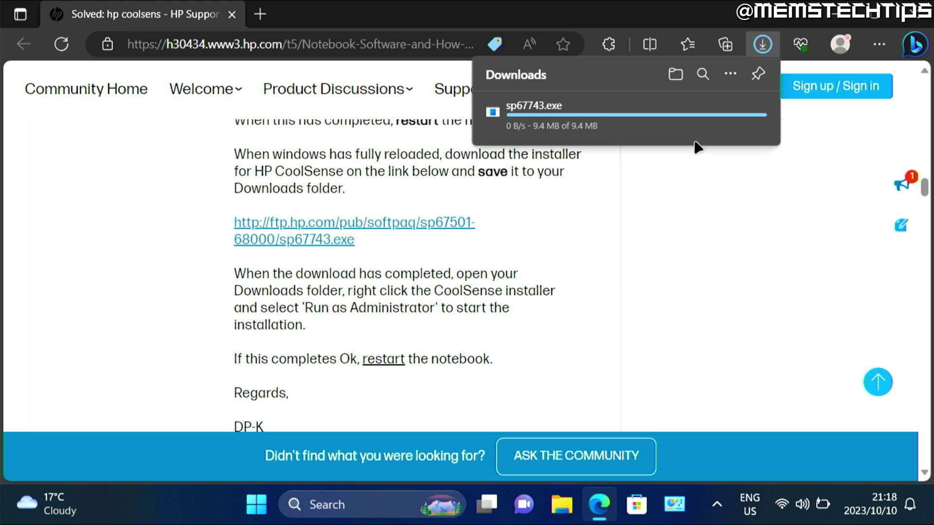
{"action": "left_click", "coordinate": [523, 121]}
Accept the licence and extract the CoolSense SoftPaq files to C:\SWSetup\sp67743.
{"action": "left_click_drag", "start_coordinate": [541, 119], "coordinate": [440, 119]}
{"action": "left_click", "coordinate": [531, 136]}
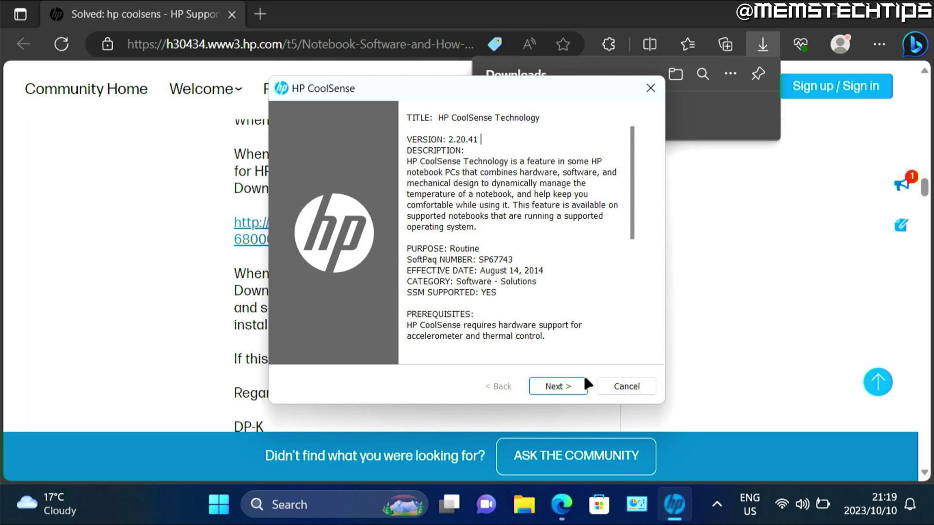
{"action": "left_click", "coordinate": [574, 390]}
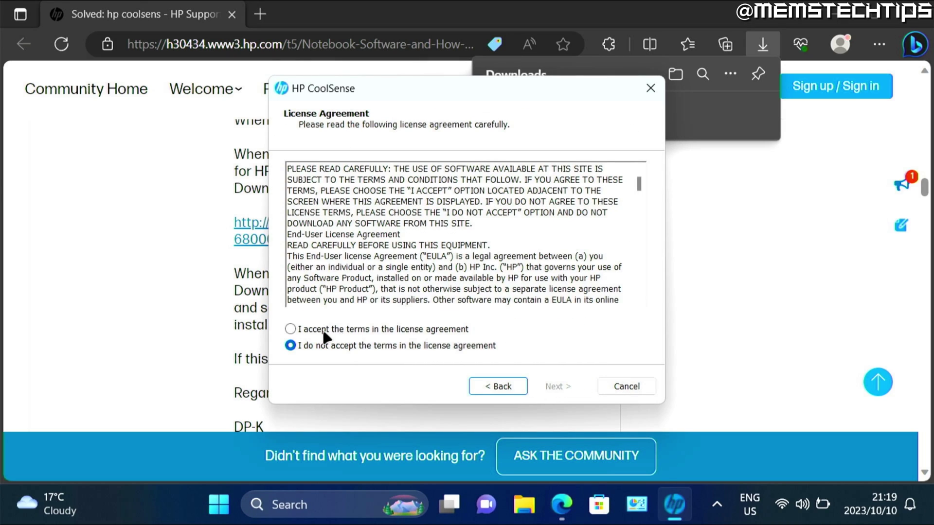
{"action": "left_click", "coordinate": [329, 329]}
{"action": "left_click", "coordinate": [577, 386]}
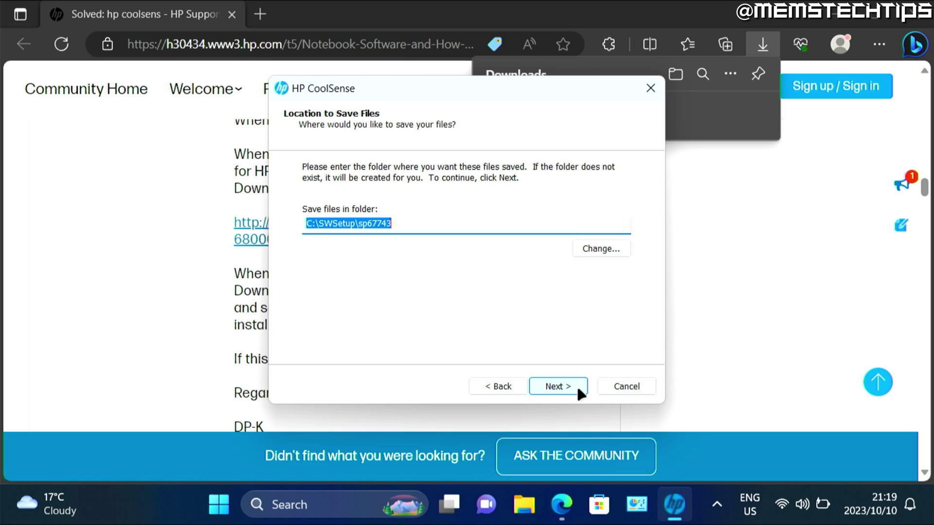
{"action": "left_click", "coordinate": [574, 387]}
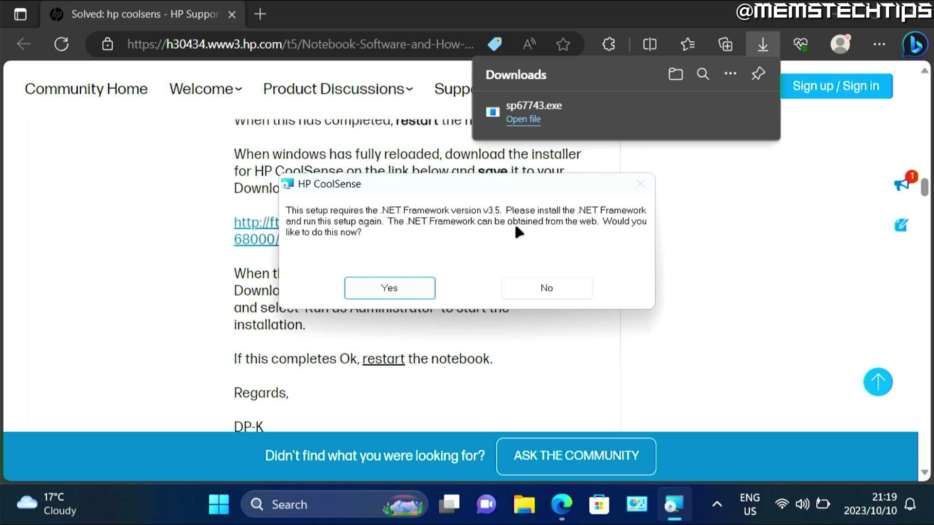
Agree to fetch .NET Framework 3.5 online, landing on Microsoft's 'no longer available' page.
{"action": "left_click", "coordinate": [422, 289]}
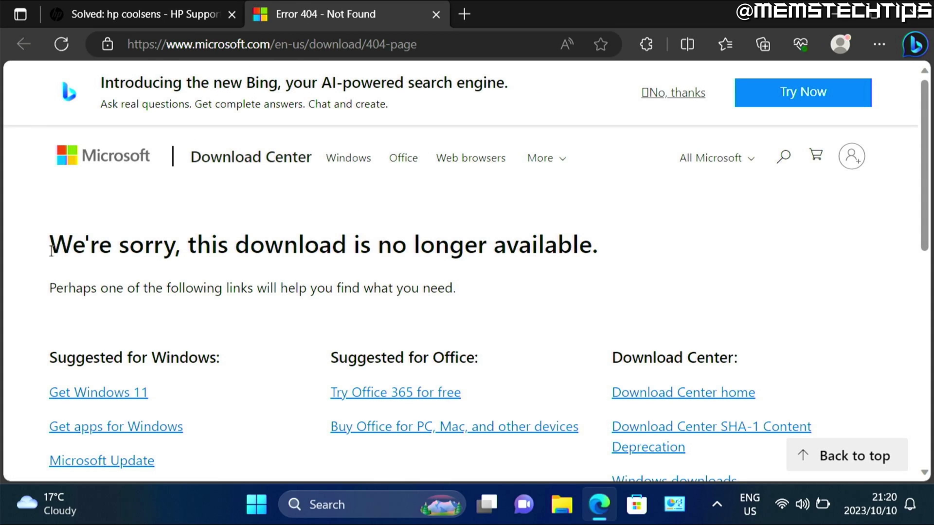
{"action": "left_click_drag", "start_coordinate": [51, 245], "coordinate": [578, 252]}
{"action": "left_click", "coordinate": [608, 249]}
Search 'conto' to open Control Panel, then view All Control Panel Items as Large icons.
{"action": "left_click", "coordinate": [333, 500]}
{"action": "type", "text": "conto"}
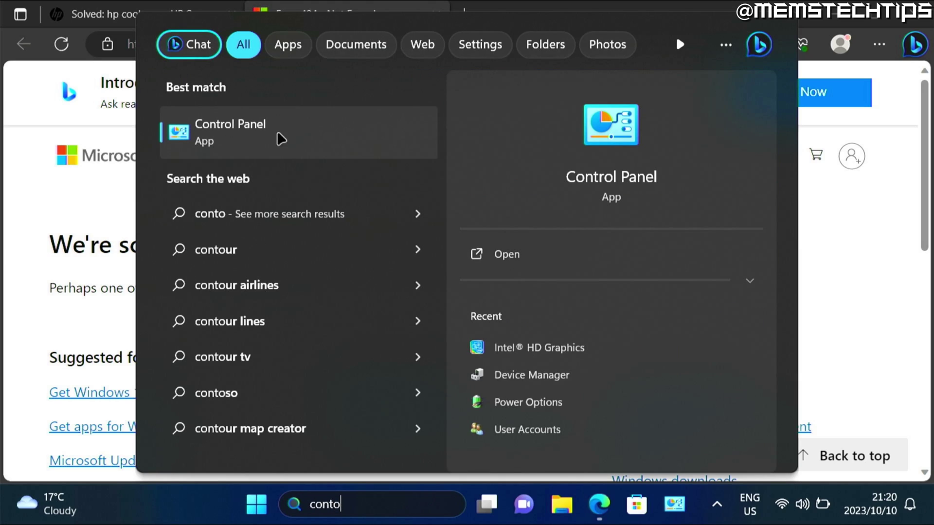
{"action": "left_click", "coordinate": [236, 133]}
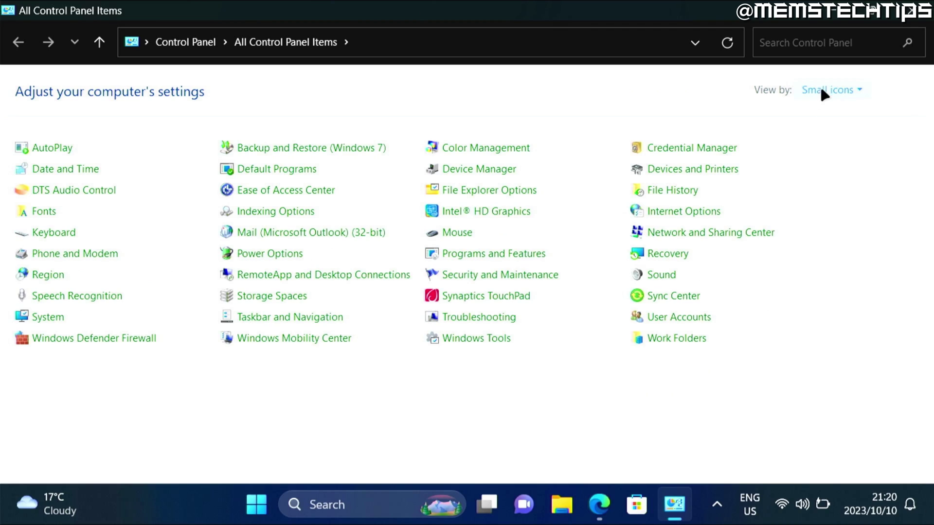
{"action": "left_click", "coordinate": [821, 90]}
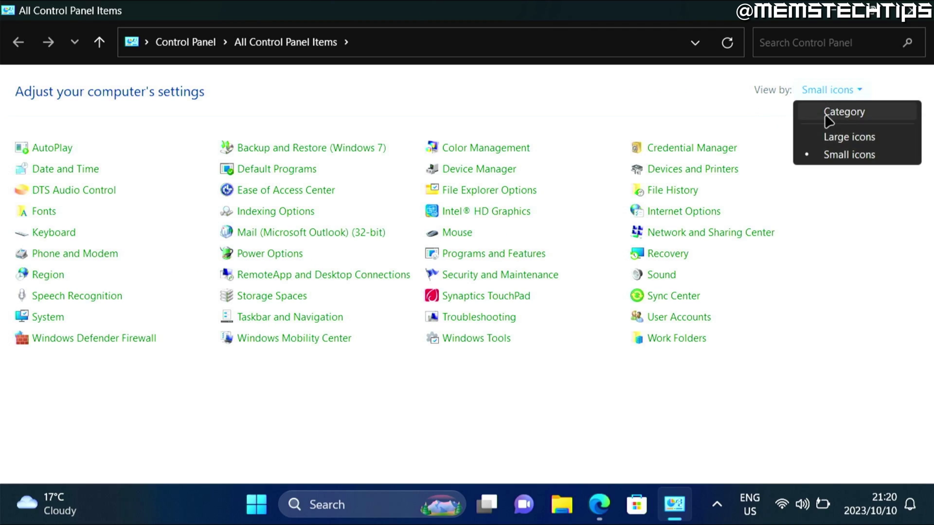
{"action": "left_click", "coordinate": [853, 144]}
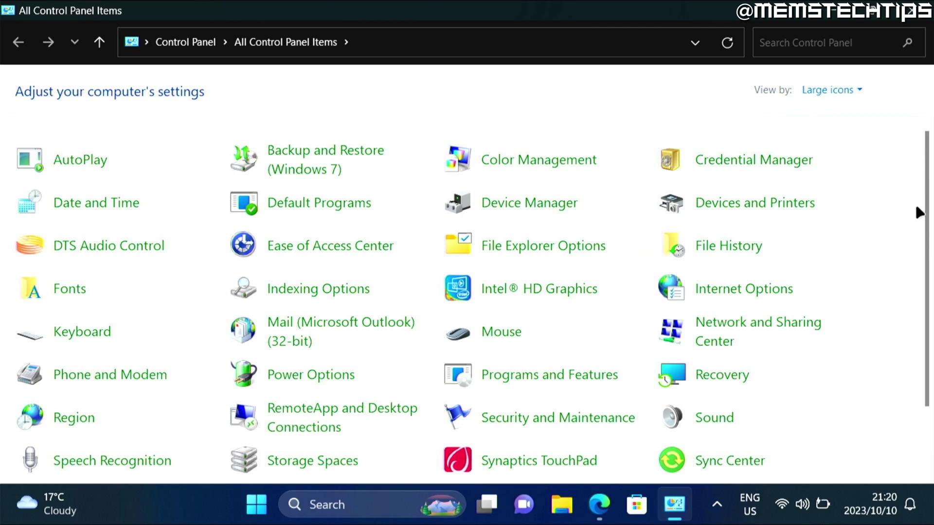
{"action": "scroll", "coordinate": [927, 209], "scroll_direction": "down", "scroll_amount": 2}
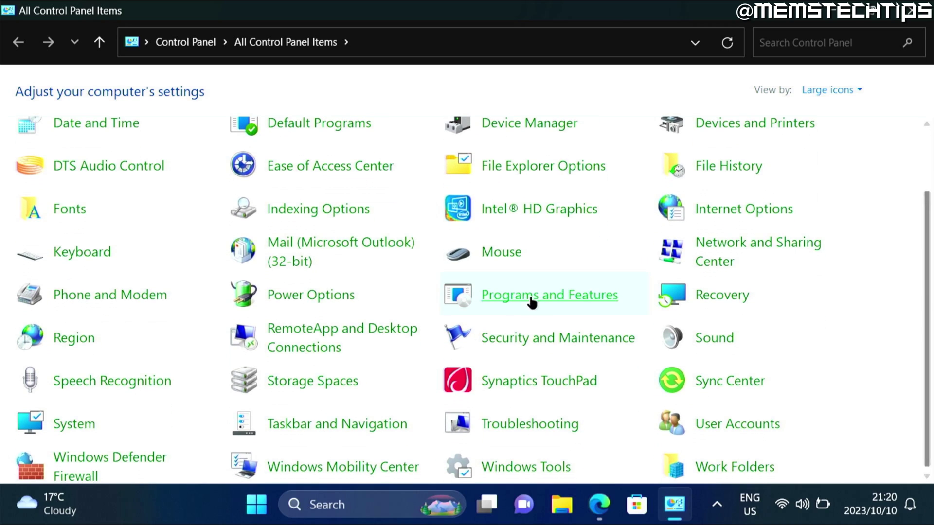
From Programs and Features, tick .NET Framework 3.5 in Windows features and apply it.
{"action": "left_click", "coordinate": [560, 296]}
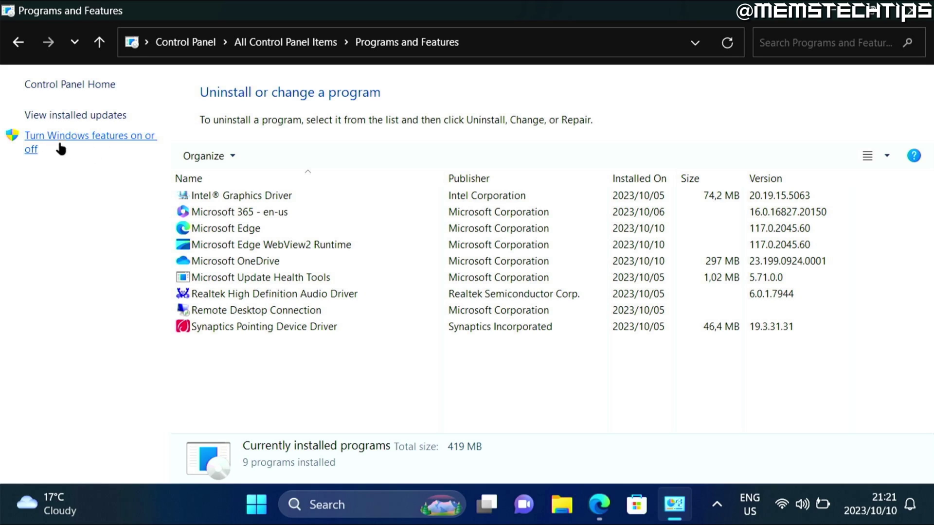
{"action": "left_click", "coordinate": [83, 137]}
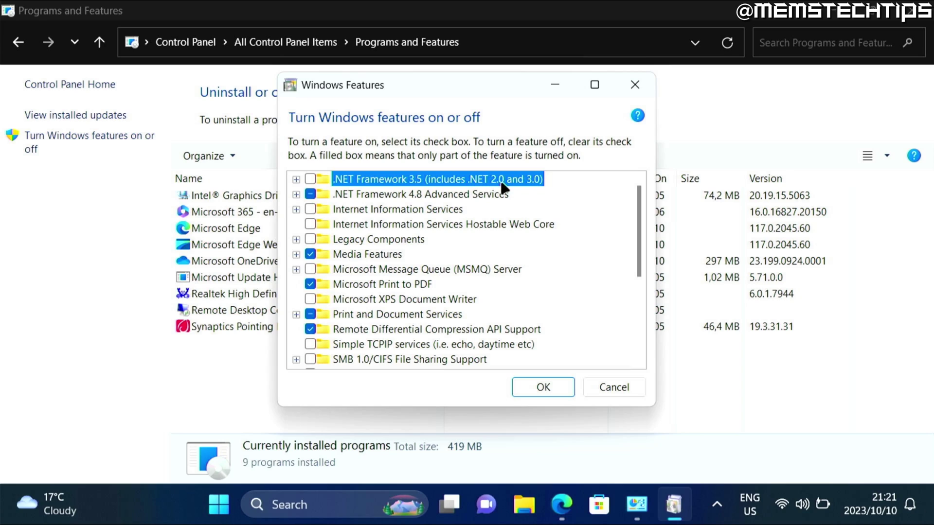
{"action": "left_click", "coordinate": [311, 180]}
{"action": "left_click", "coordinate": [541, 389]}
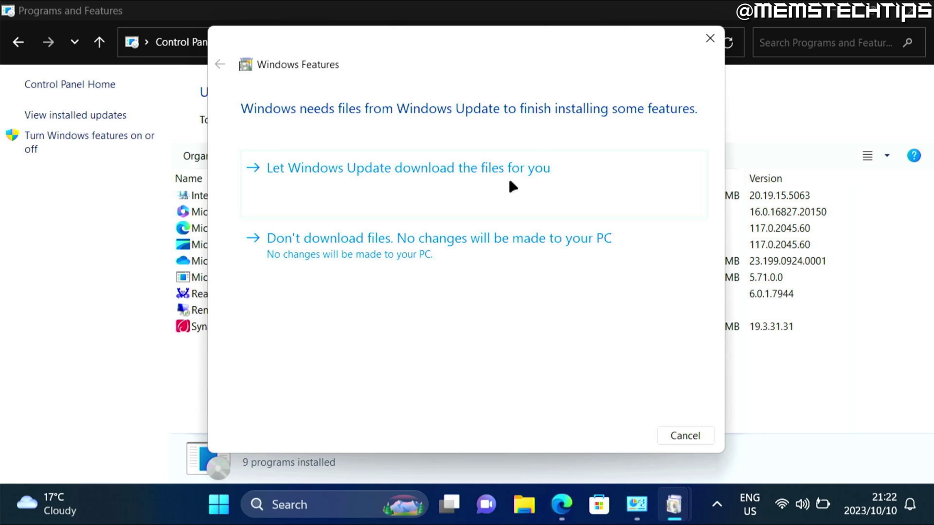
Let Windows Update download the files needed for .NET Framework 3.5.
{"action": "left_click", "coordinate": [413, 170]}
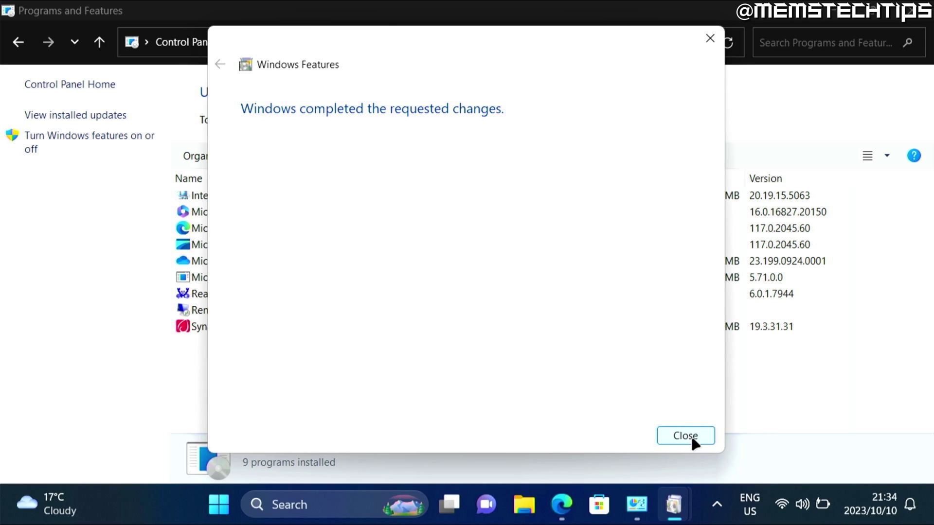
Close the finished Windows Features dialog, Programs and Features, and the Edge window.
{"action": "left_click", "coordinate": [705, 437]}
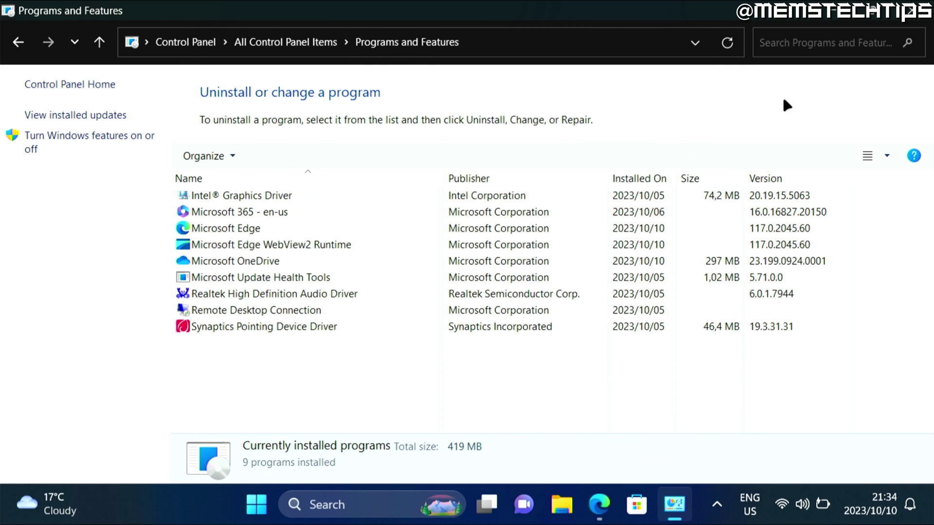
{"action": "left_click", "coordinate": [909, 14]}
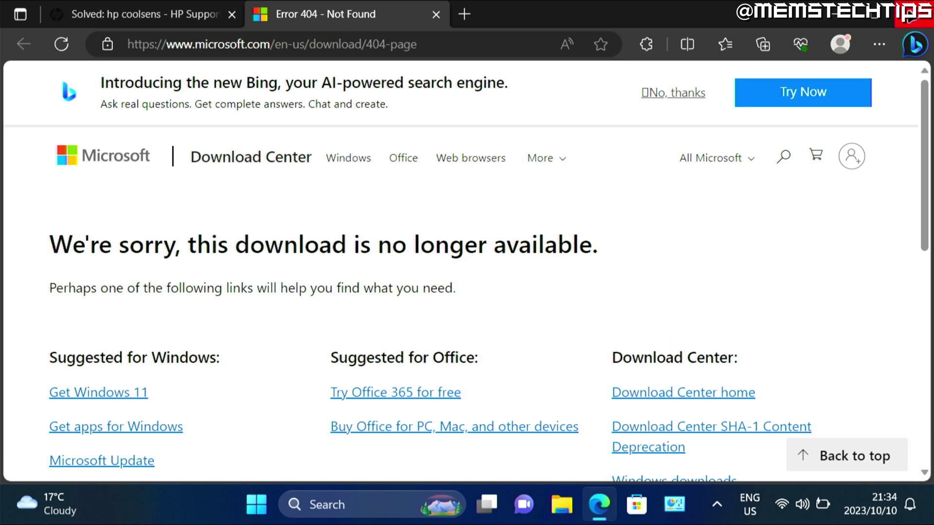
{"action": "key", "text": "super+d"}
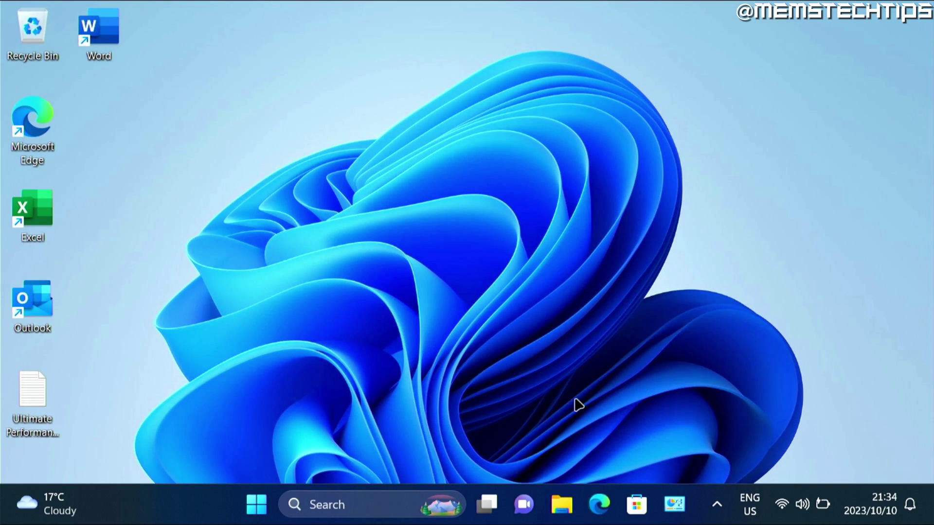
In File Explorer, open C:\SWSetup\sp67743 and select the Setup application.
{"action": "left_click", "coordinate": [564, 516]}
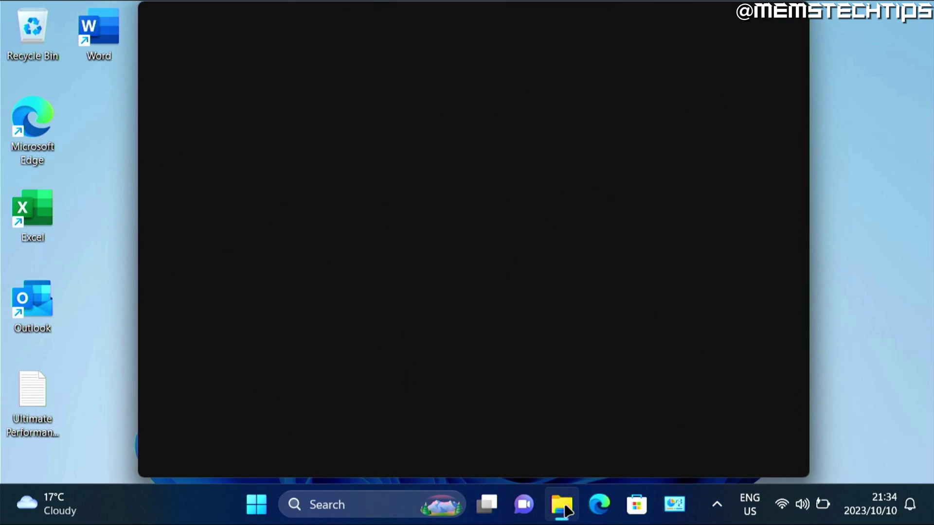
{"action": "scroll", "coordinate": [187, 361], "scroll_direction": "down", "scroll_amount": 3}
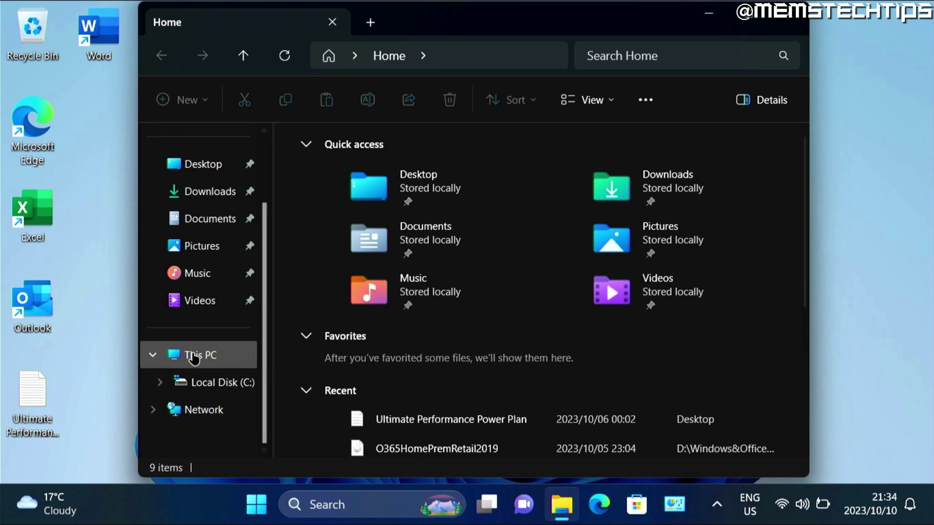
{"action": "left_click", "coordinate": [194, 357]}
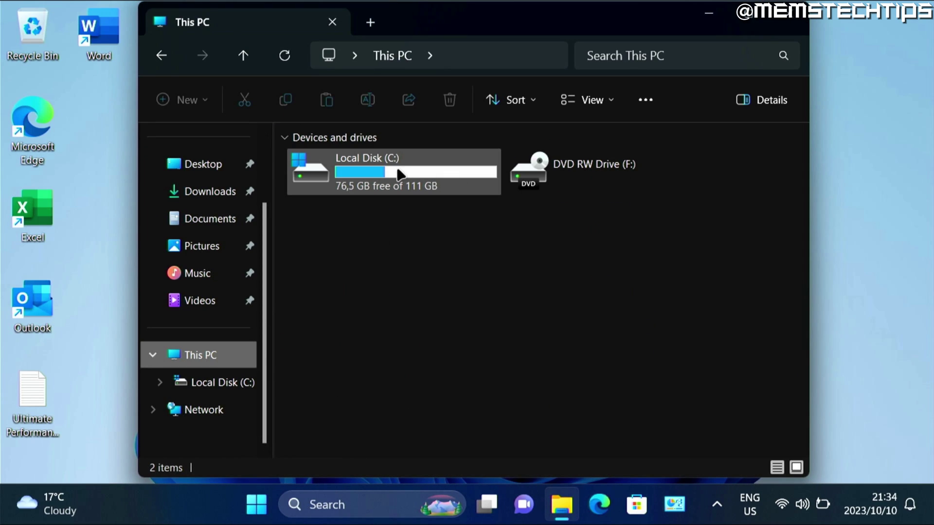
{"action": "double_click", "coordinate": [400, 174]}
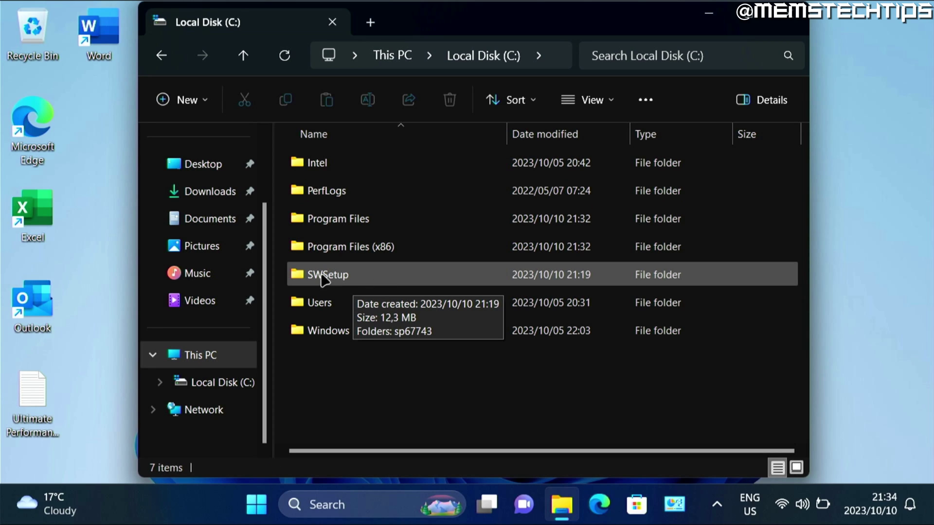
{"action": "left_click", "coordinate": [363, 280]}
{"action": "double_click", "coordinate": [362, 280]}
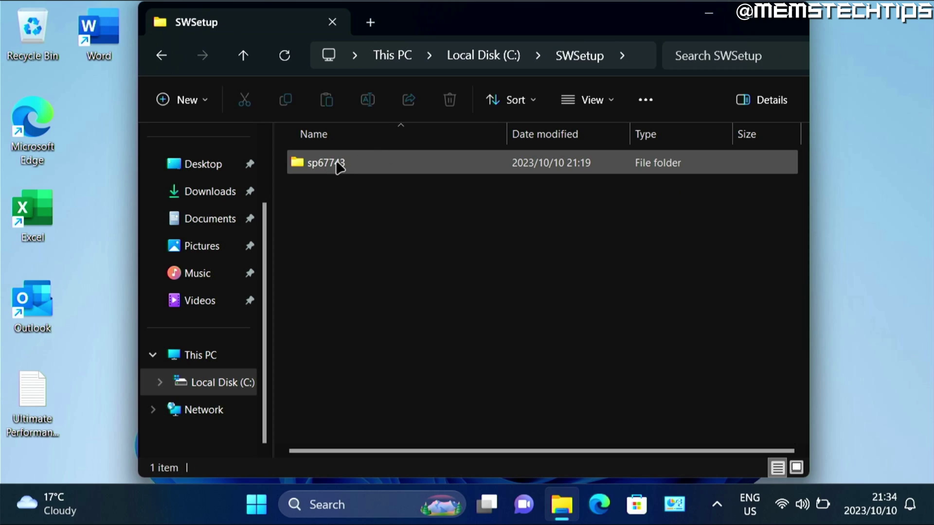
{"action": "double_click", "coordinate": [331, 163]}
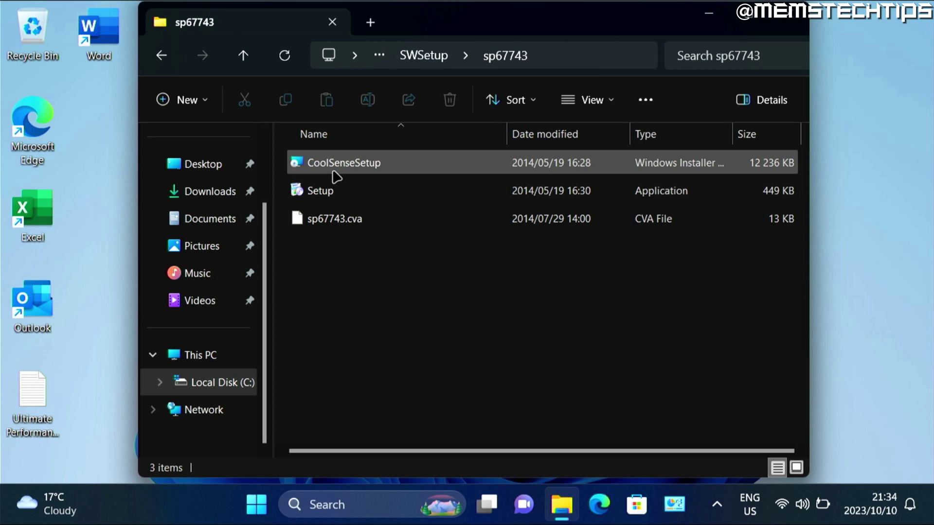
{"action": "left_click", "coordinate": [338, 194]}
Run Setup as administrator and complete the HP CoolSense installation wizard.
{"action": "right_click", "coordinate": [336, 193]}
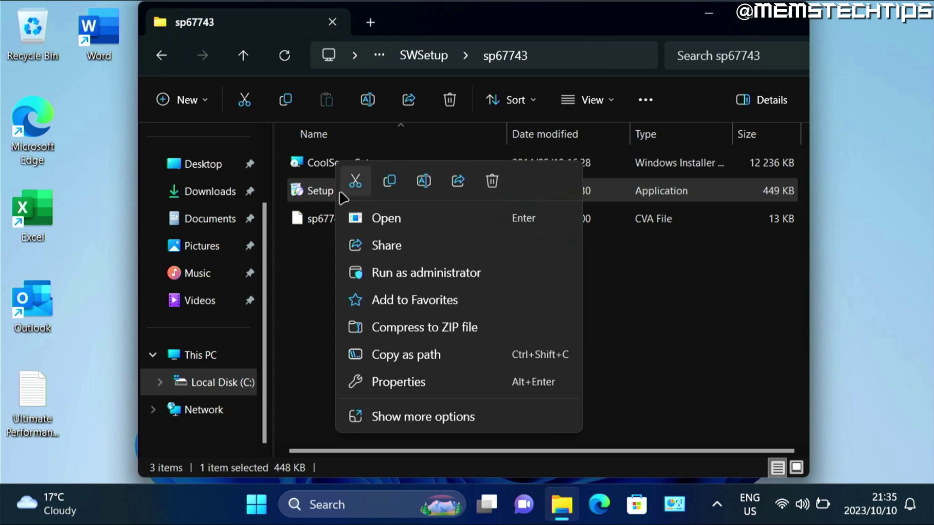
{"action": "left_click", "coordinate": [497, 274]}
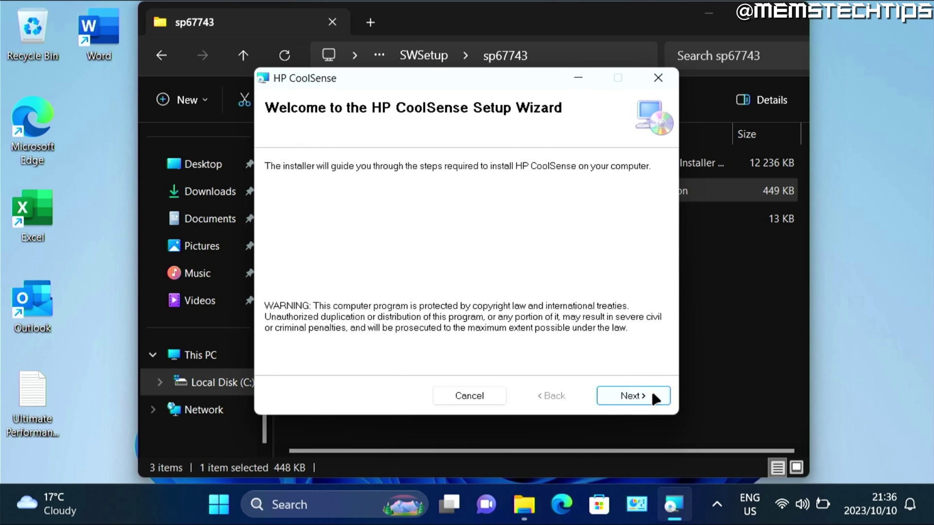
{"action": "left_click", "coordinate": [651, 392]}
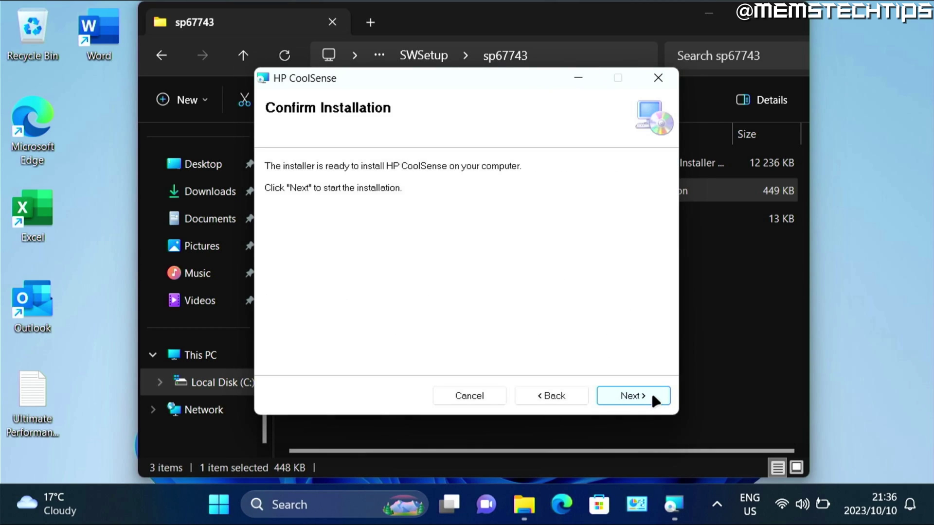
{"action": "left_click", "coordinate": [652, 392]}
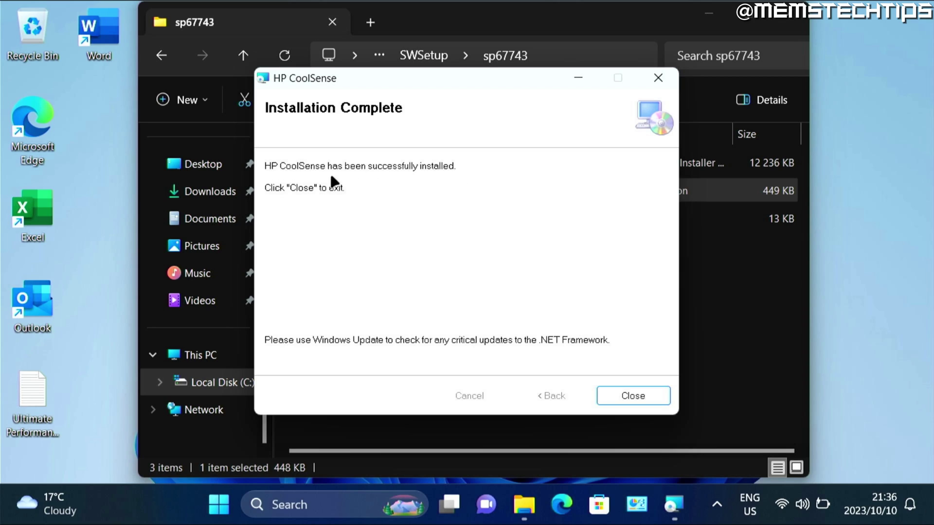
{"action": "left_click", "coordinate": [638, 396]}
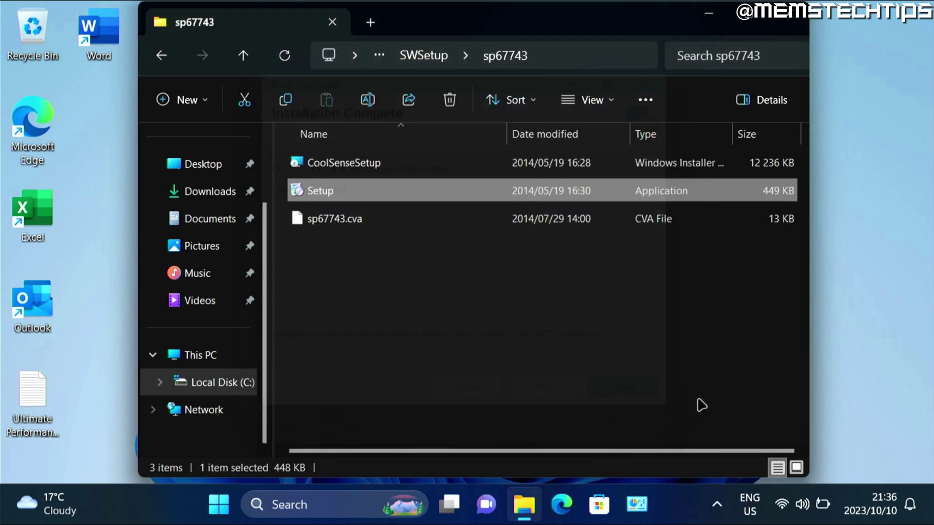
Close File Explorer, reopen Control Panel via a 'control' search, and launch HP CoolSense.
{"action": "key", "text": "alt+F4"}
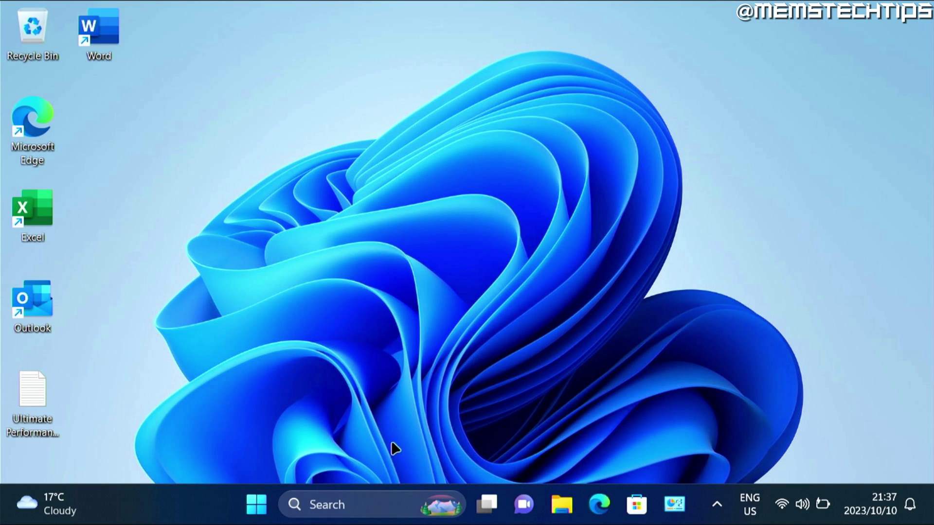
{"action": "left_click", "coordinate": [366, 501]}
{"action": "type", "text": "con"}
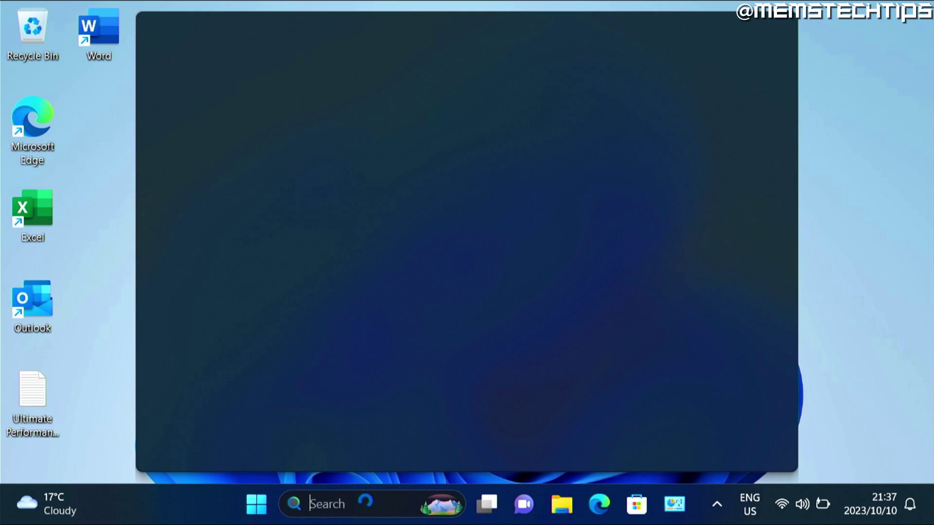
{"action": "type", "text": "trol"}
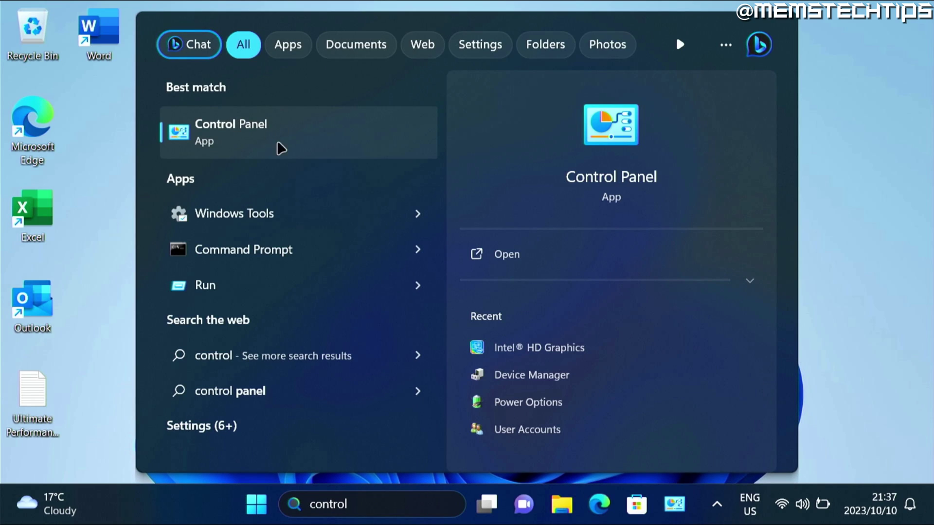
{"action": "left_click", "coordinate": [236, 143]}
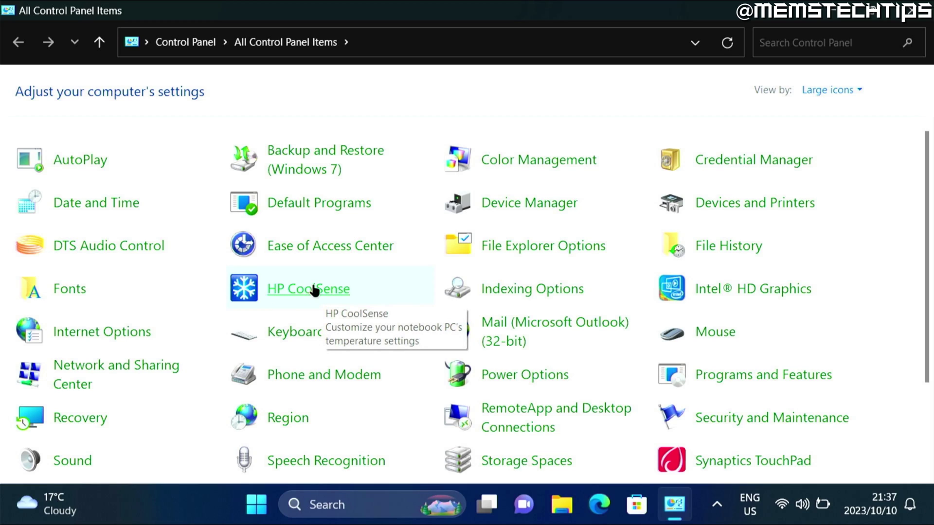
{"action": "left_click", "coordinate": [304, 292]}
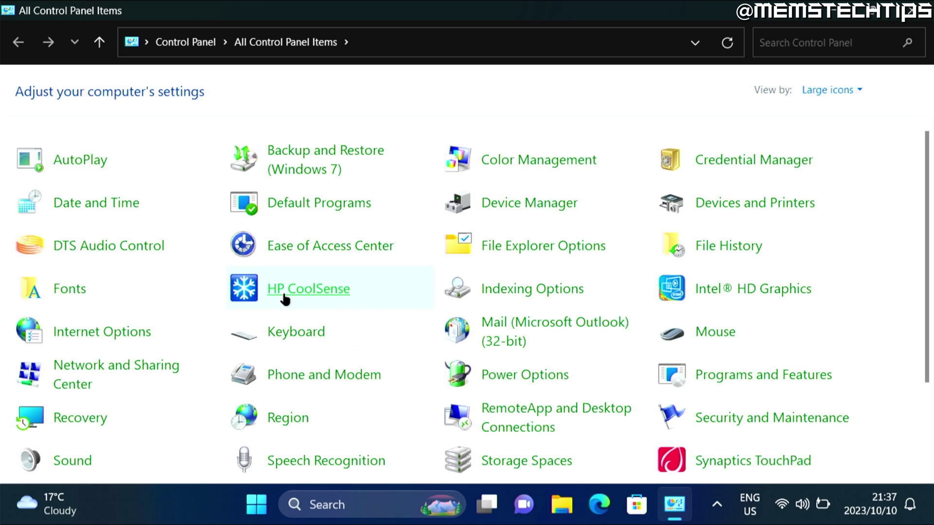
Launch HP CoolSense from Control Panel and open its About window showing Version 2.2.
{"action": "left_click", "coordinate": [290, 290]}
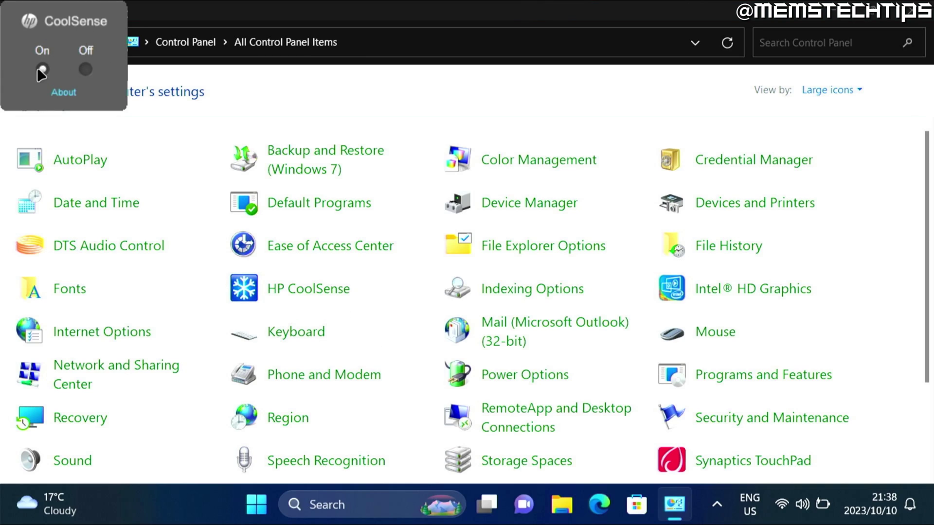
{"action": "left_click", "coordinate": [63, 92]}
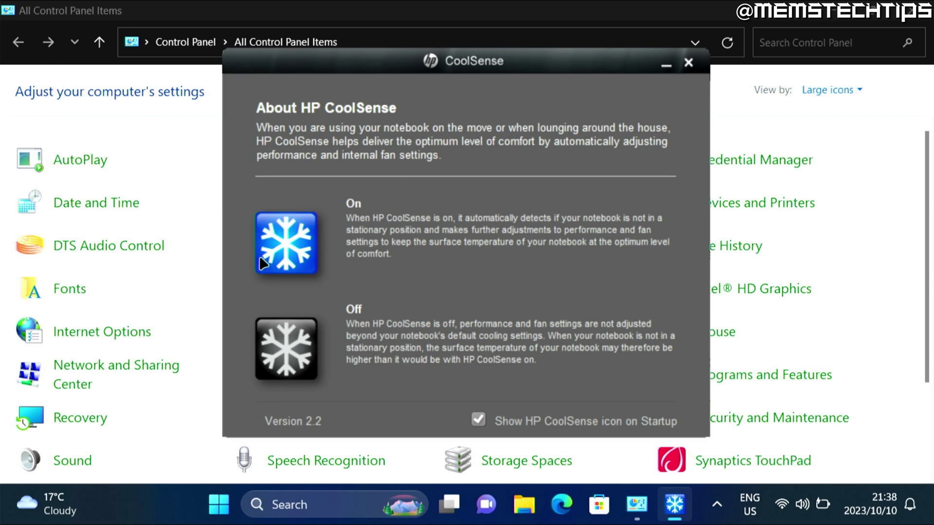